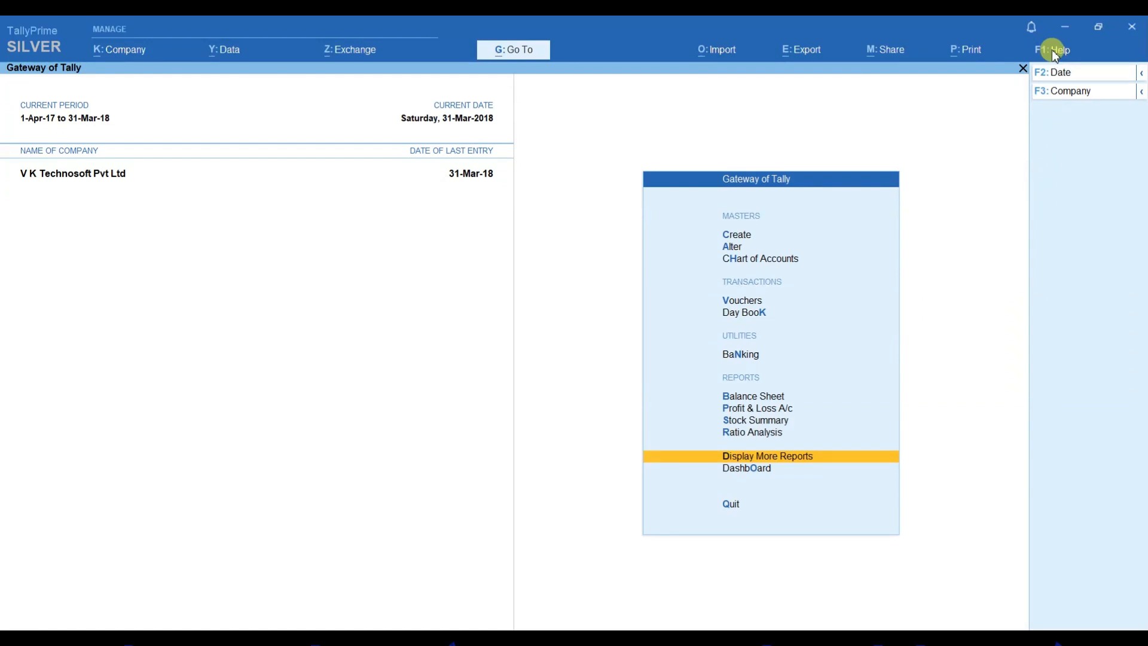
Open TDL management and accept the add-on features with Customerwise Multi Dimension Sales Report set to Yes
left_click(1052, 50)
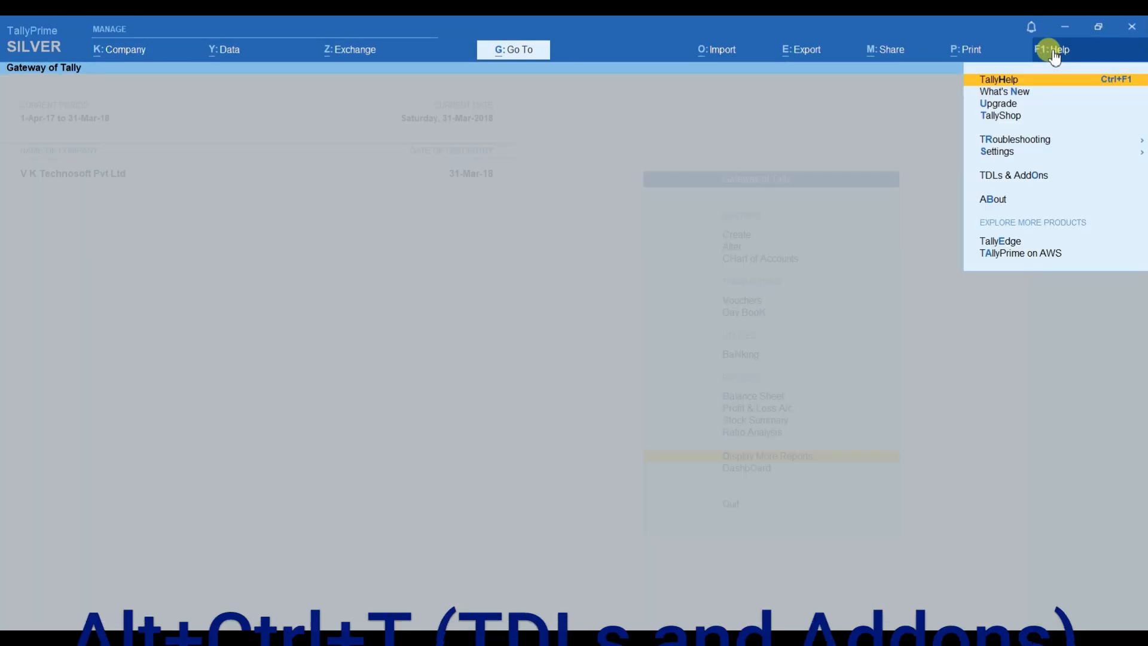
left_click(995, 177)
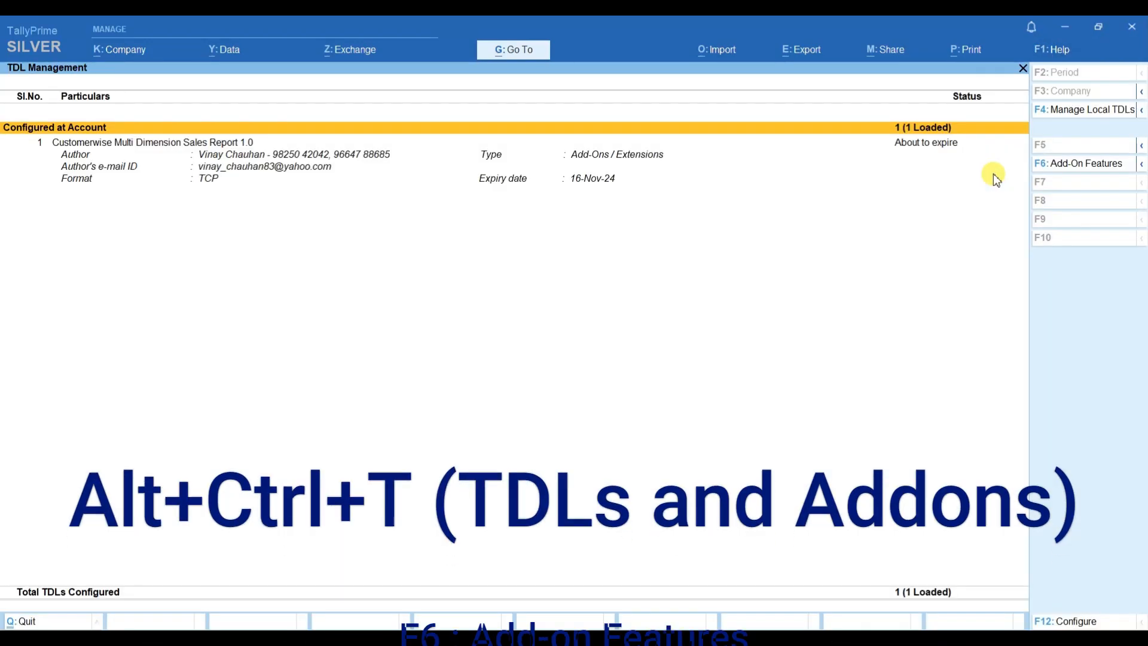
left_click(1054, 168)
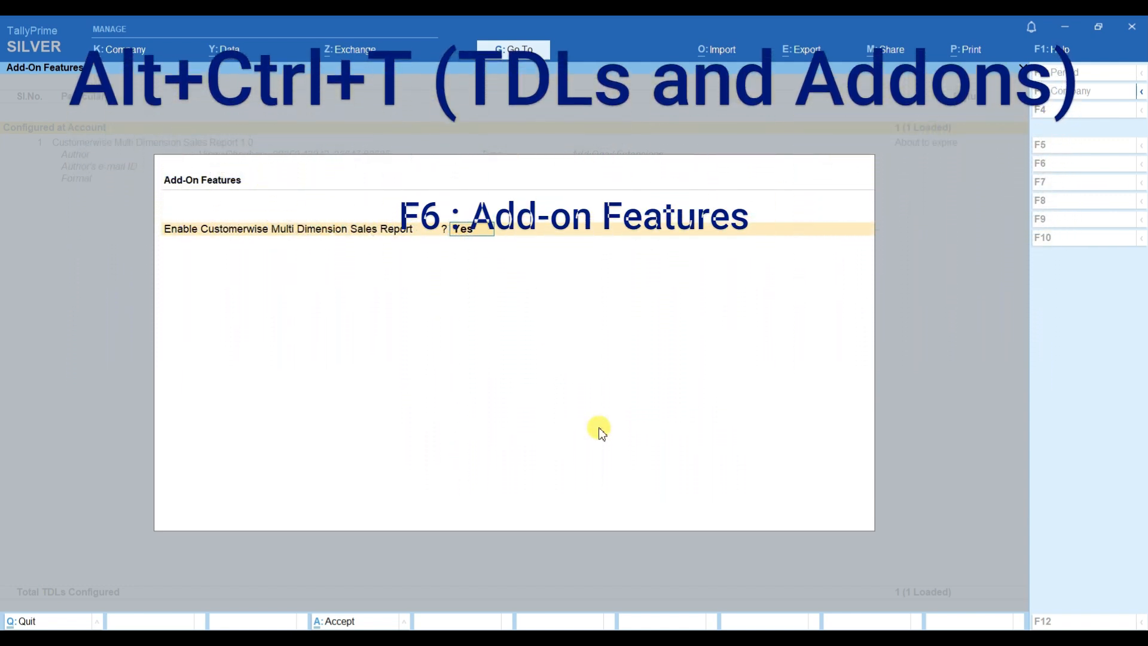
key("Return")
key("Return")
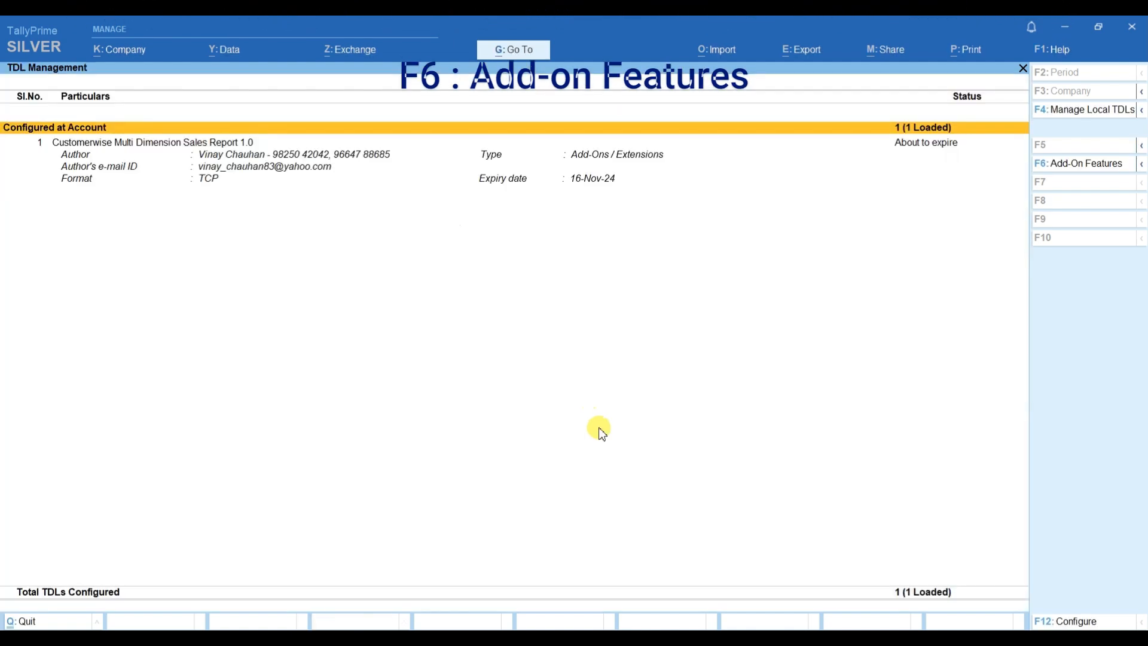
Return to the Gateway of Tally and open the Customer Multi Dimension Report from the additional reports
key("Escape")
key("Up")
key("Down")
key("Return")
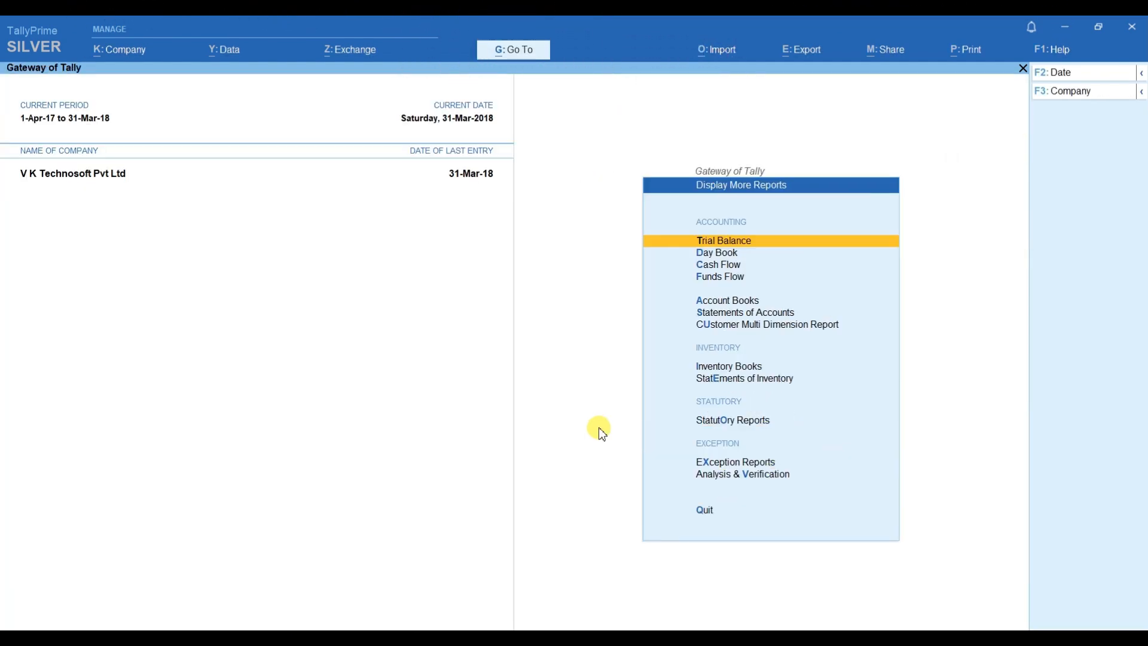
left_click(737, 326)
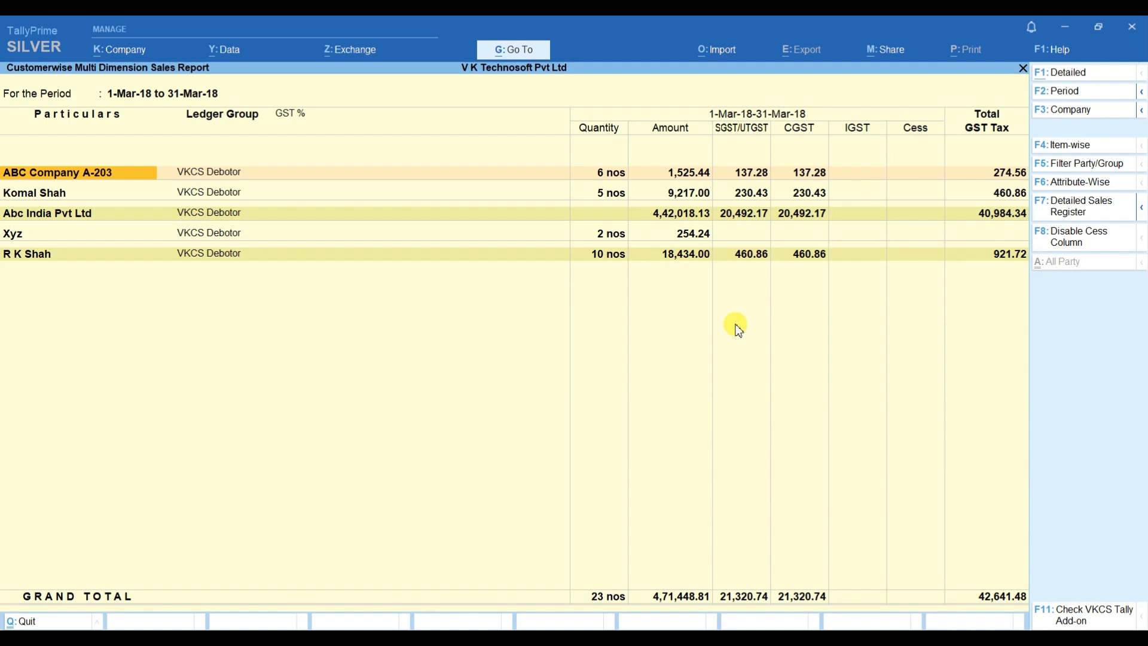
Change the report period to 1-Apr-17 to 31-Mar-18
left_click(1057, 92)
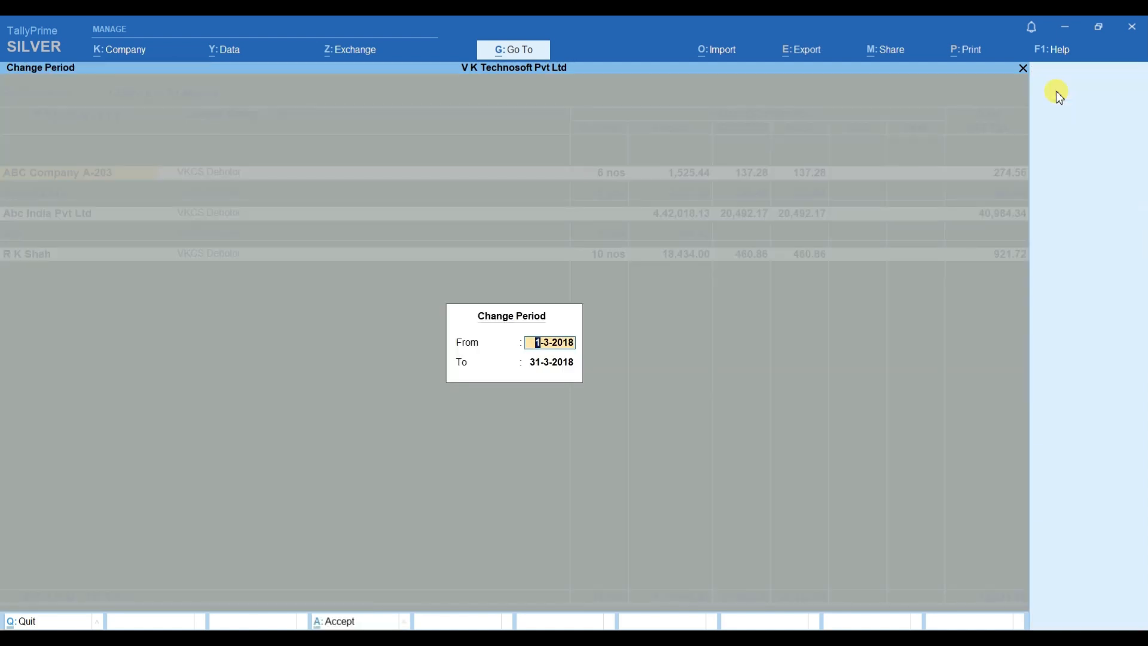
key("BackSpace")
key("Return")
key("BackSpace")
key("Return")
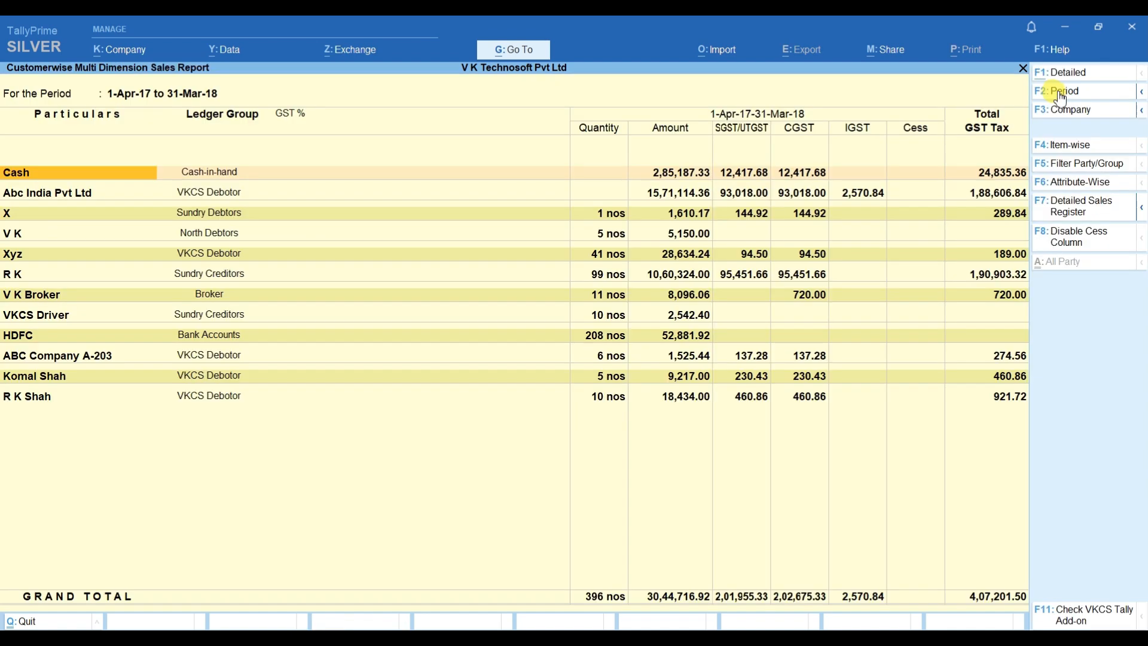
Compare the report's detailed and condensed formats, leaving it in the detailed format
left_click(1065, 78)
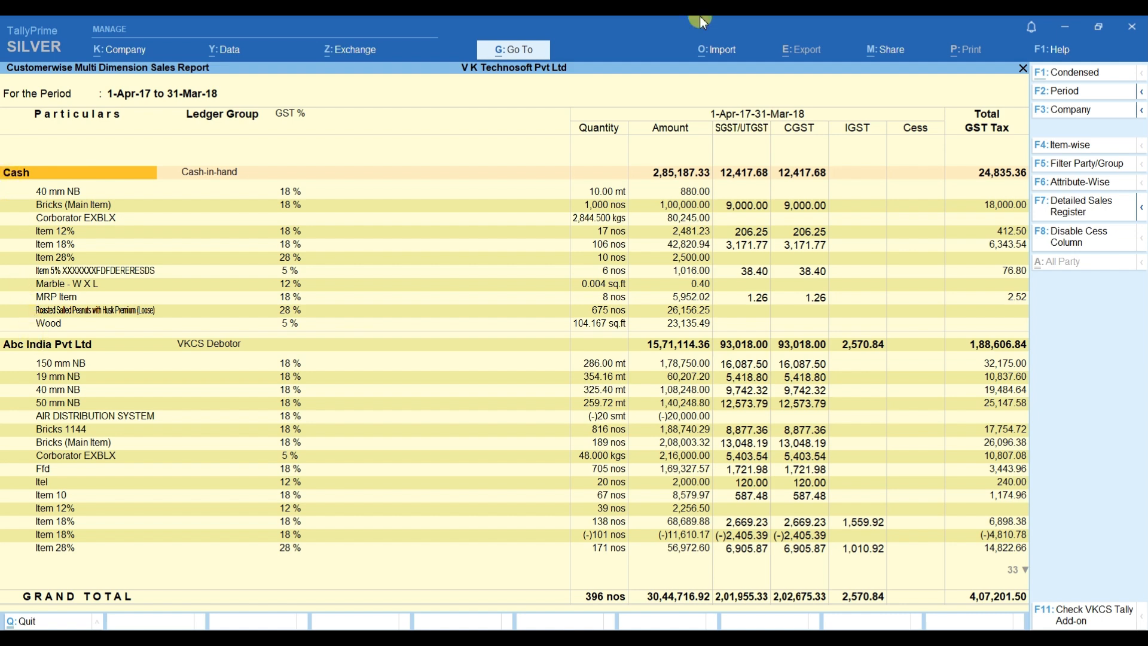
left_click(1089, 78)
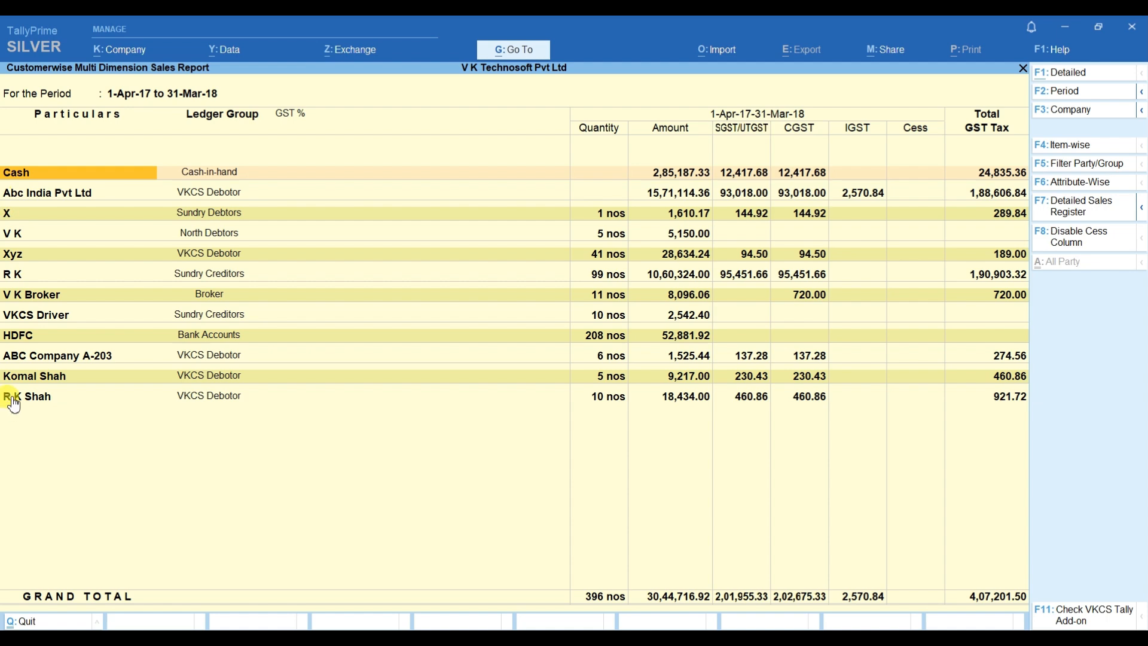
left_click(1069, 78)
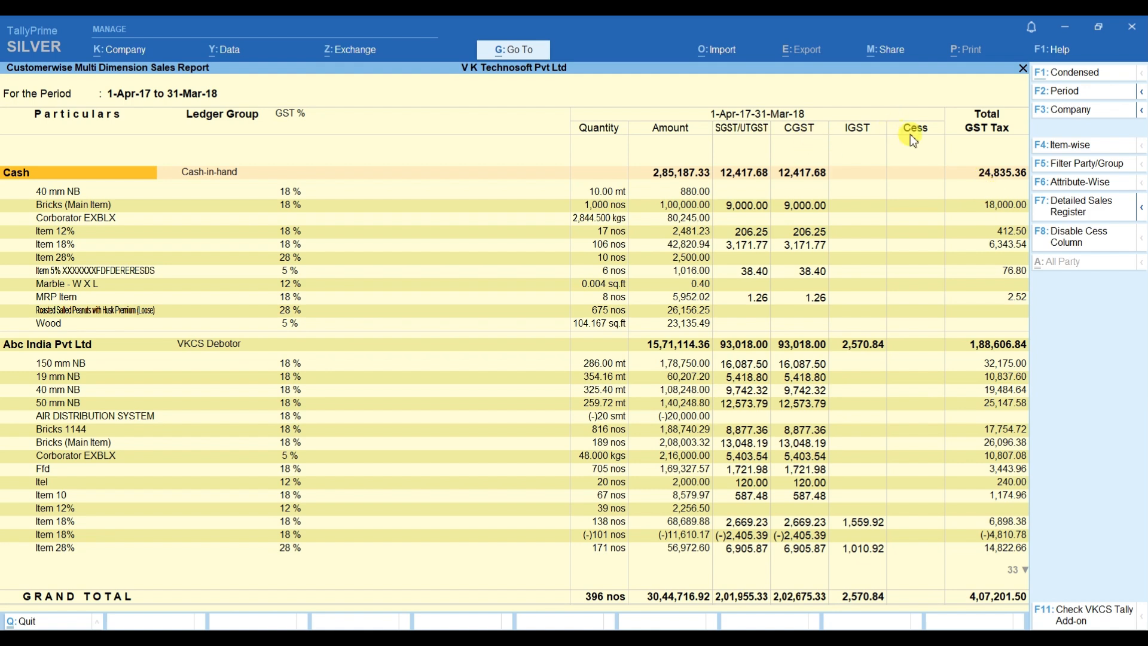
View the sales report item-wise and return it to the party-wise arrangement
left_click(1058, 145)
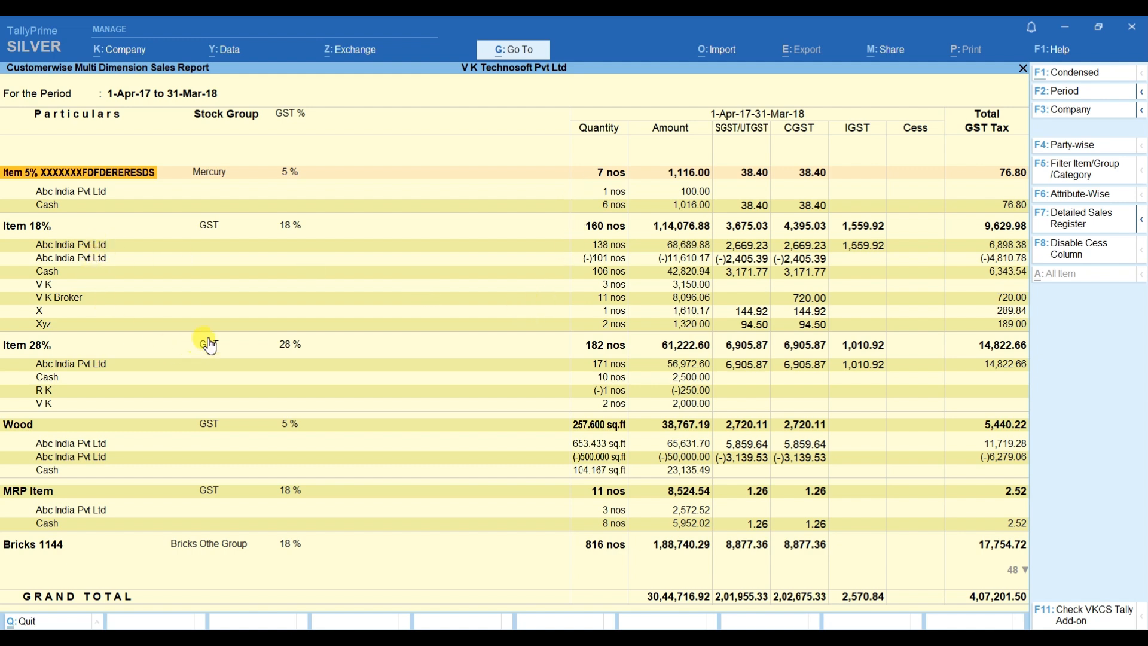
left_click(1054, 146)
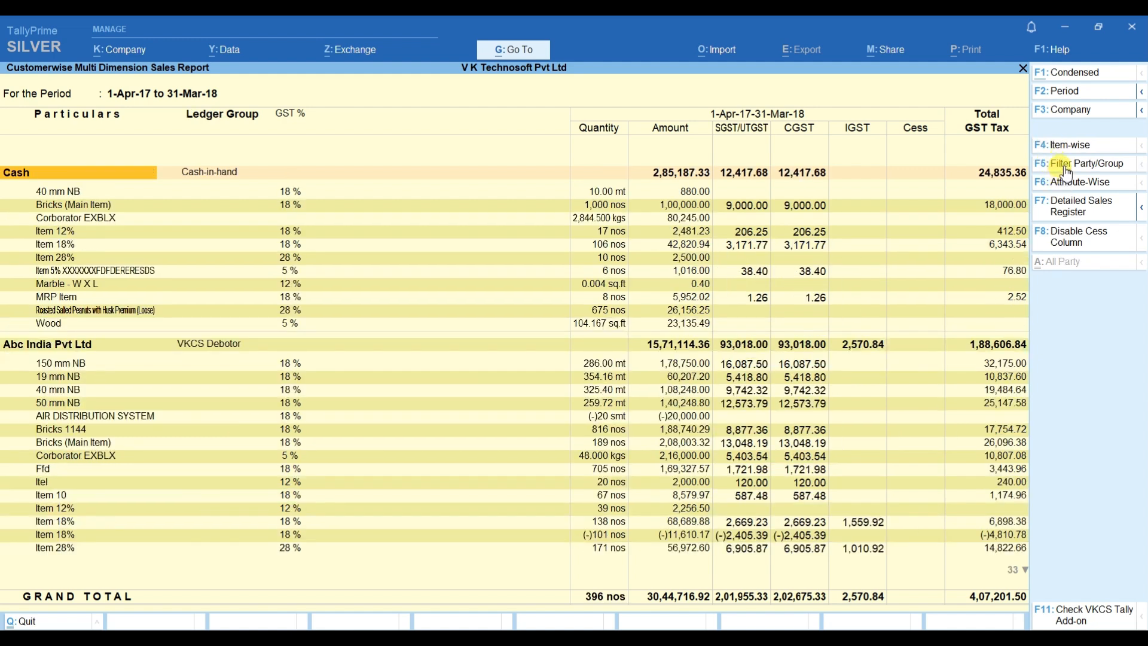
Filter the report by the ledger Abc India Pvt Ltd using the Ledger Filter
left_click(1066, 168)
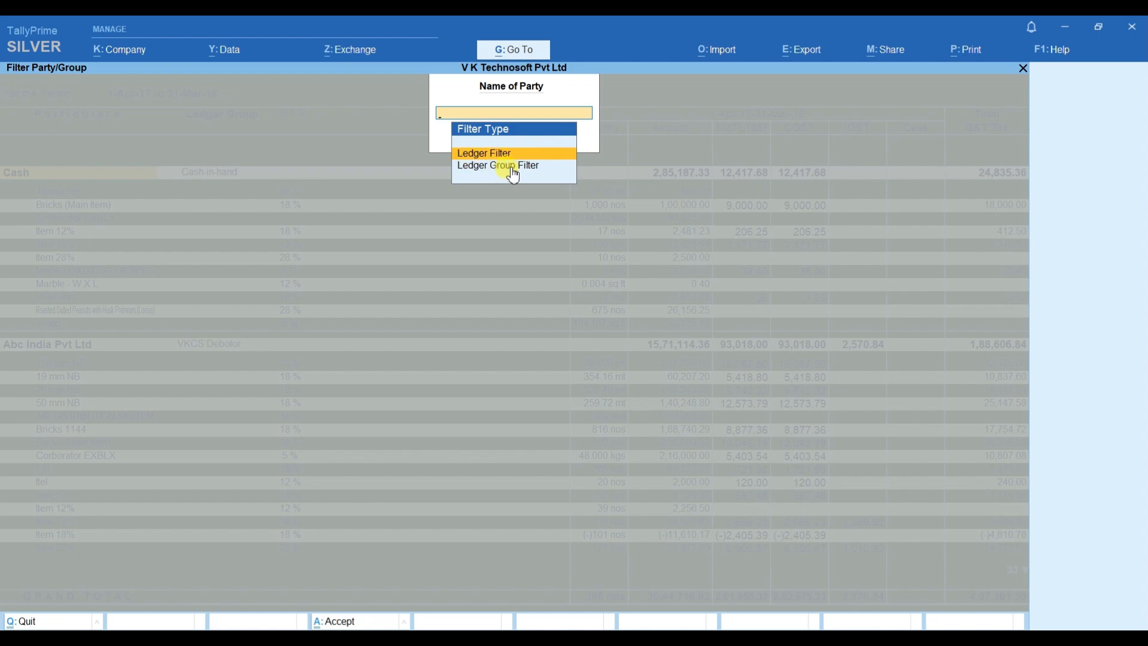
key("Return")
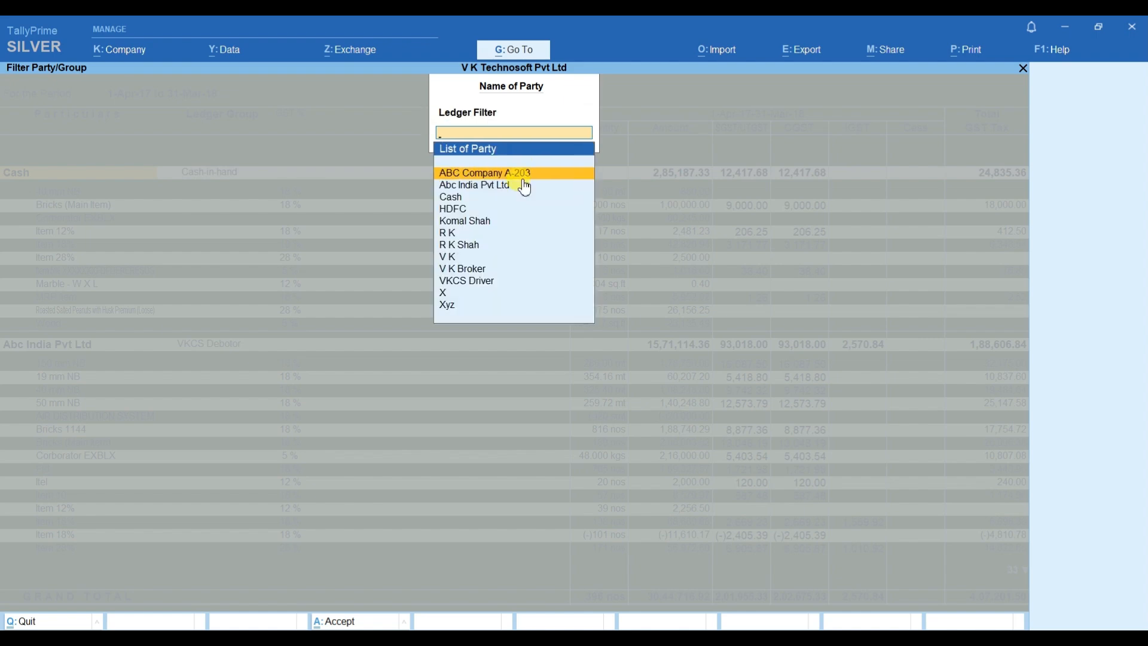
left_click(525, 185)
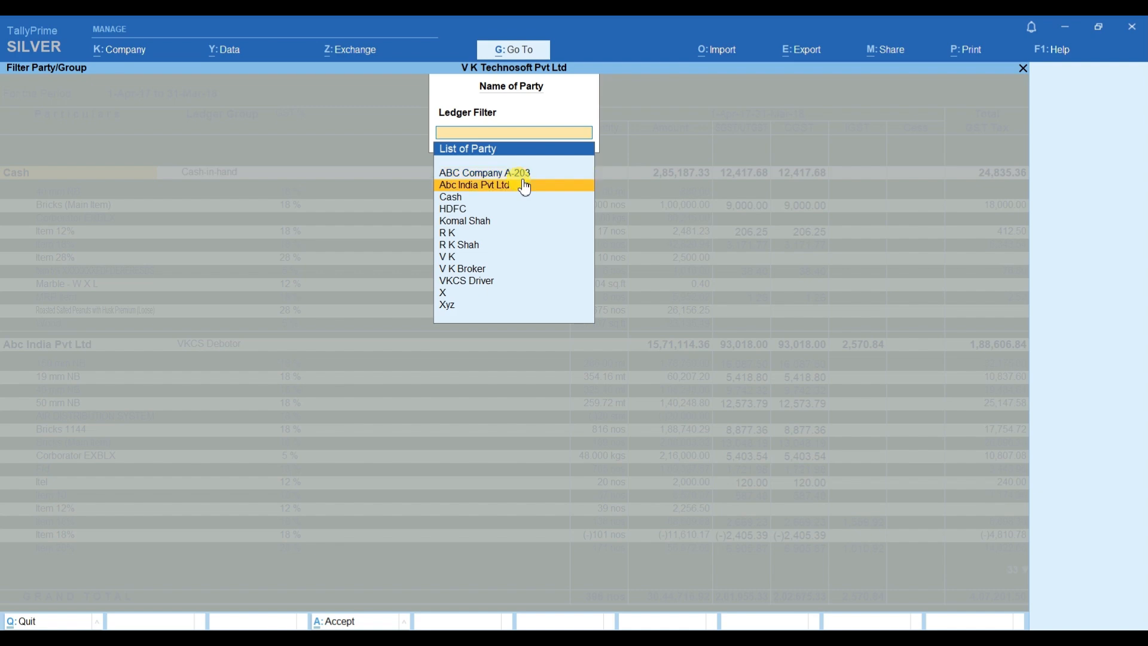
left_click(457, 184)
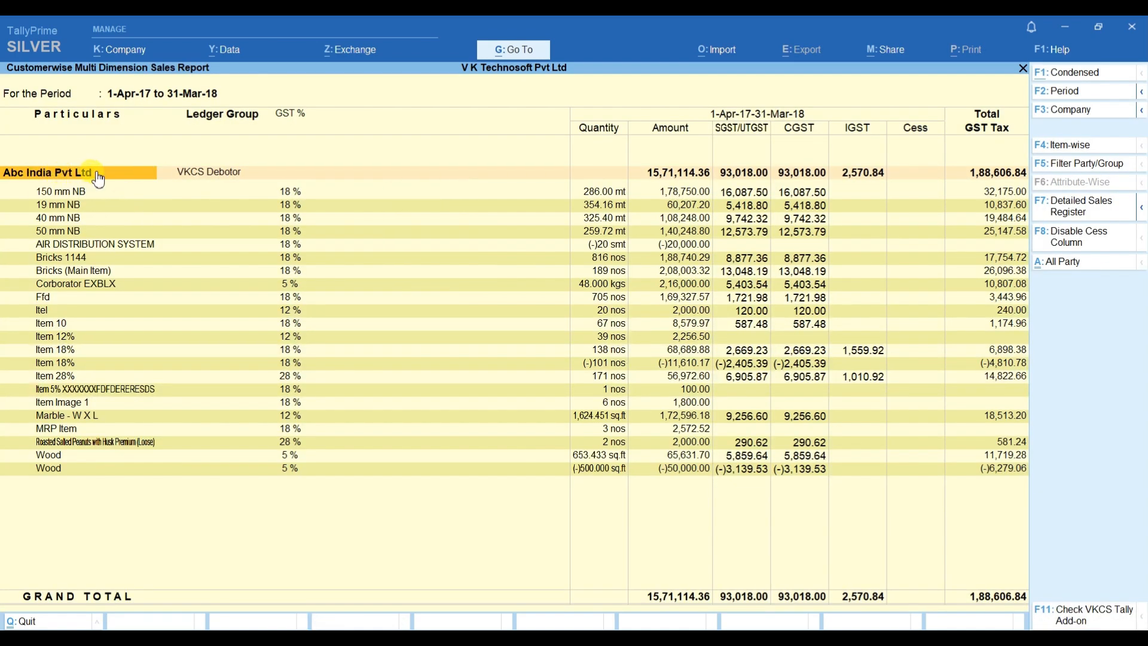
Filter the report by the ledger group Sundry Debtors, and restore the full list of parties
left_click(1062, 173)
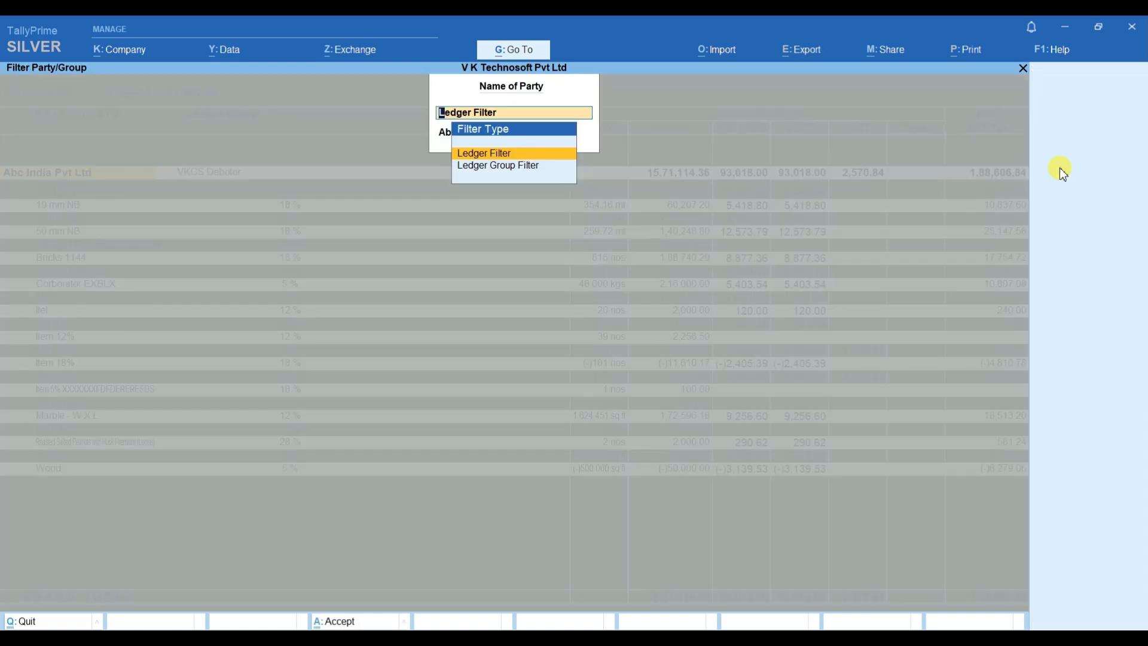
key("Down")
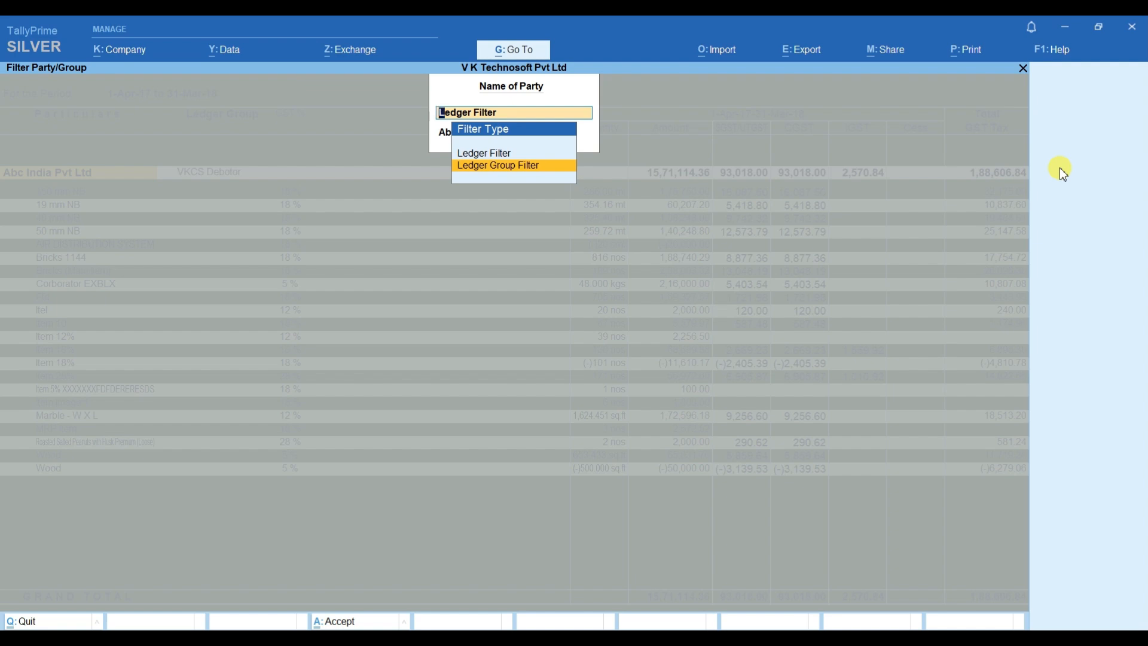
key("Return")
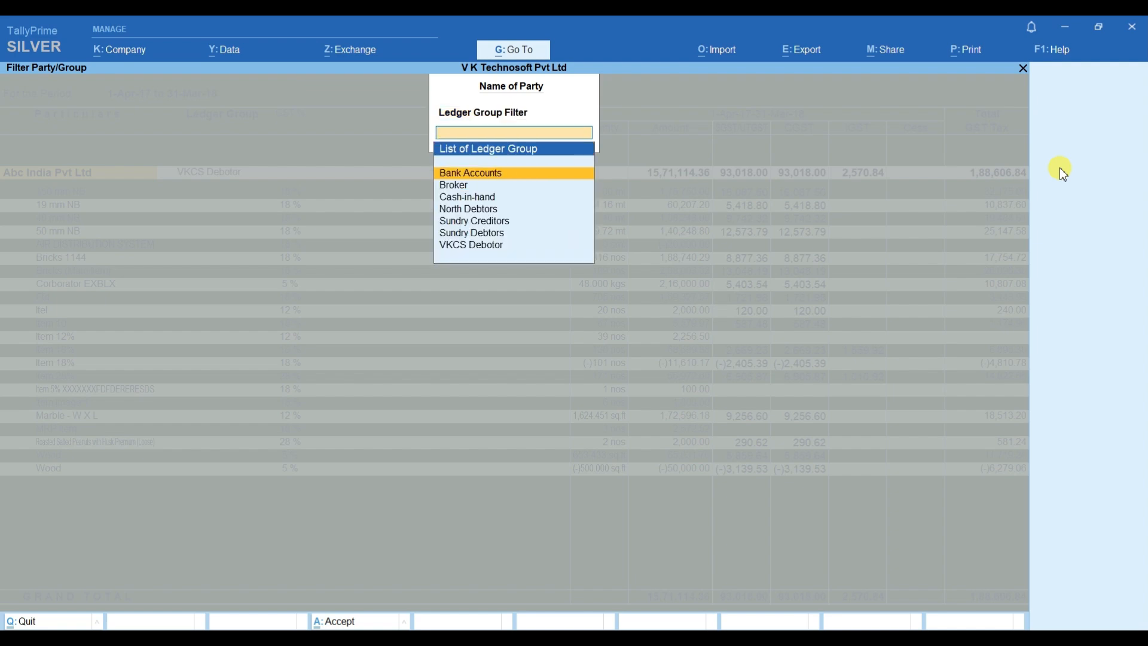
key("Down")
key("Down")
key("Down")
key("Down")
key("Down")
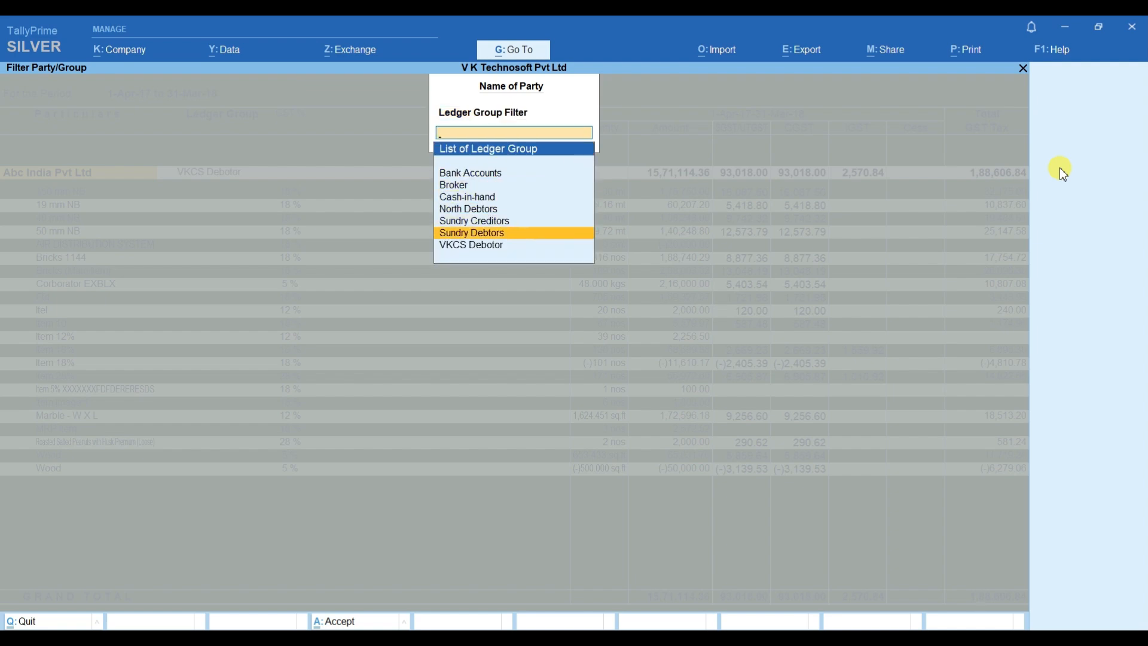
key("Return")
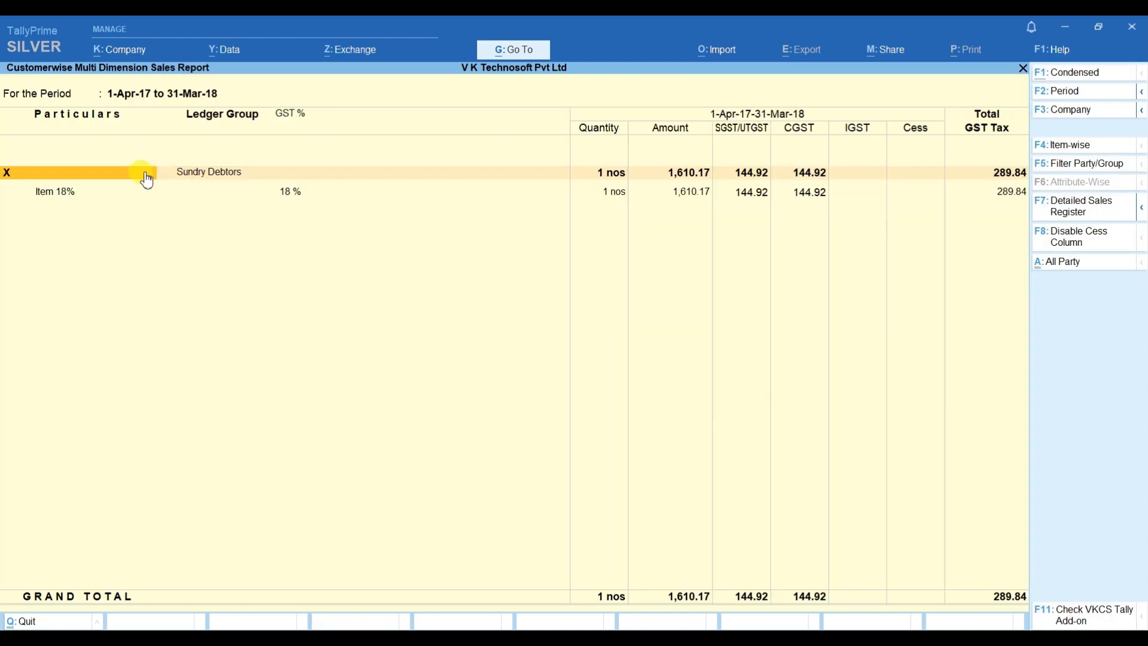
left_click(1062, 269)
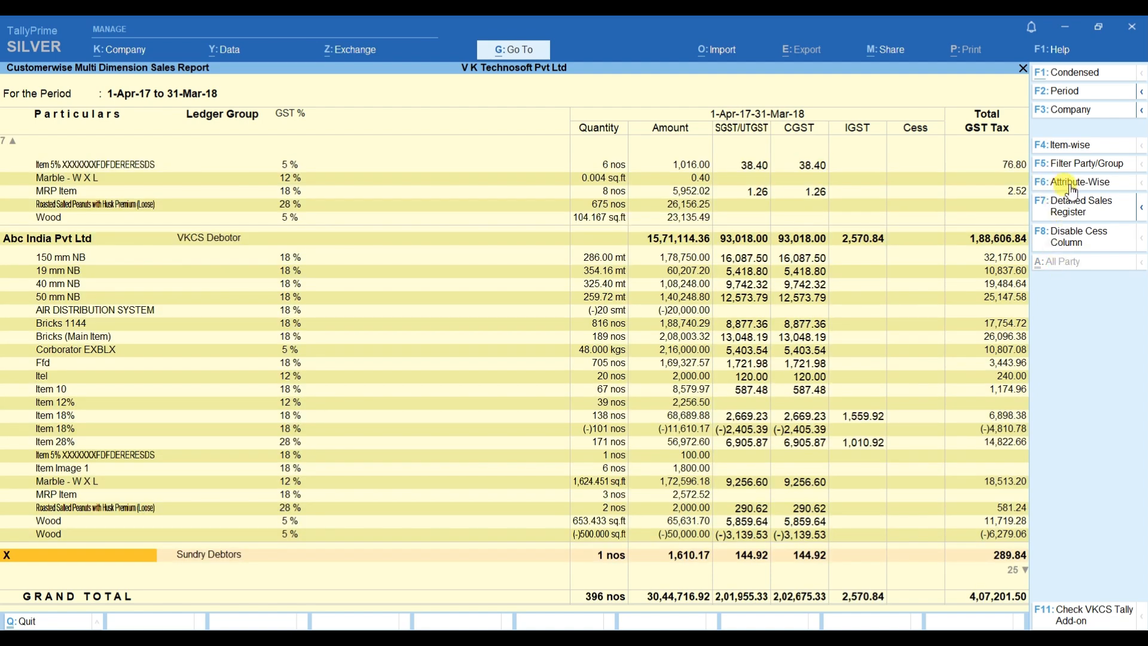
key("Home")
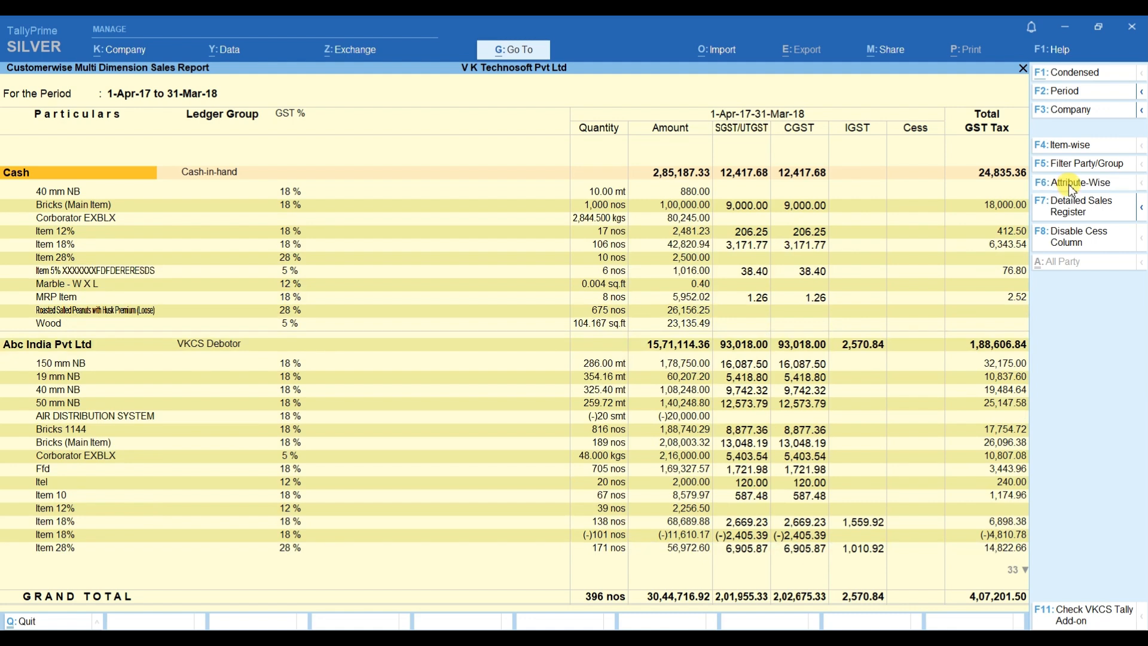
Apply an attribute-wise filter of type Carrier Name/Agent-Wise, choosing the second carrier or agent in the list
left_click(1071, 187)
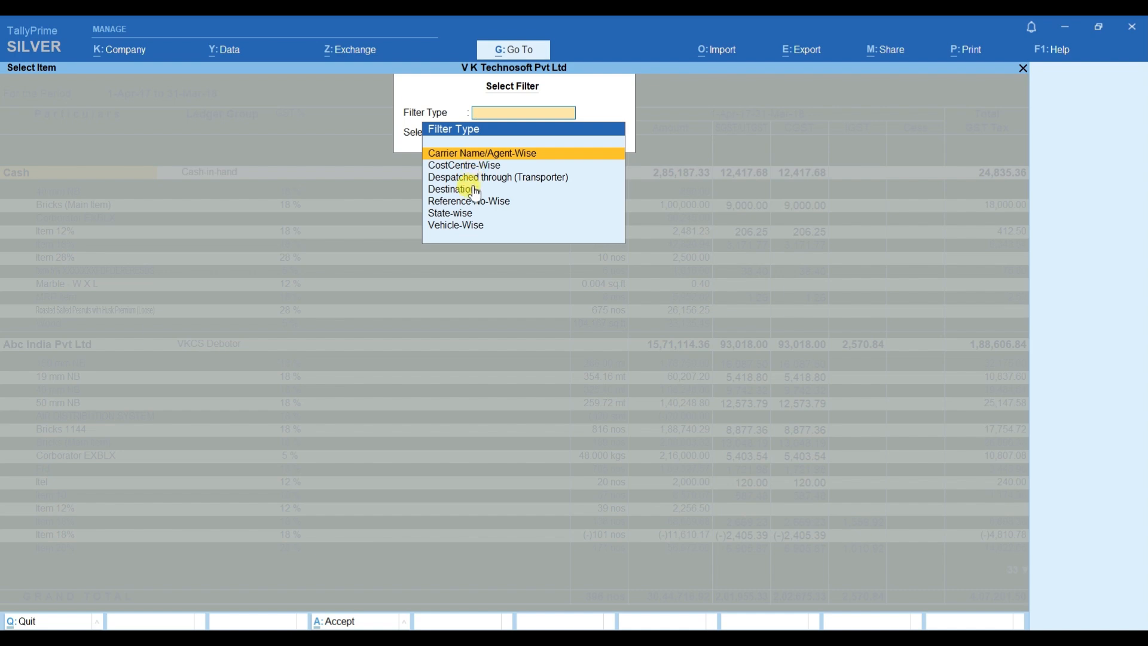
left_click(607, 189)
key("Down")
key("Down")
key("Down")
key("Up")
key("Up")
key("Up")
key("Up")
key("Up")
key("Up")
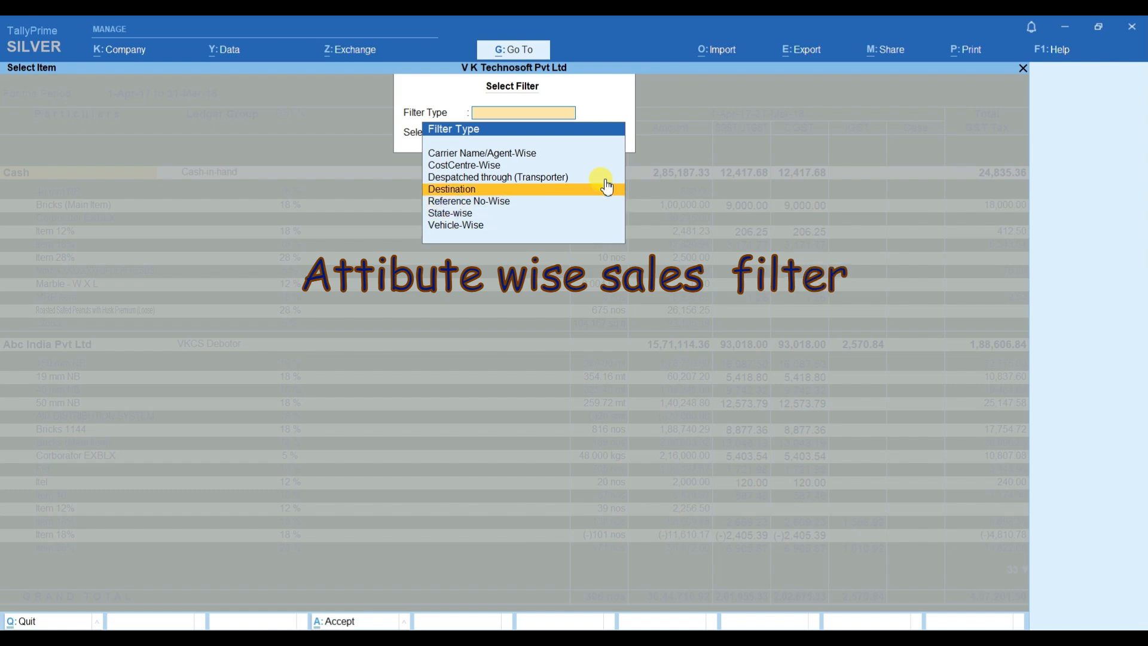
key("Return")
key("Down")
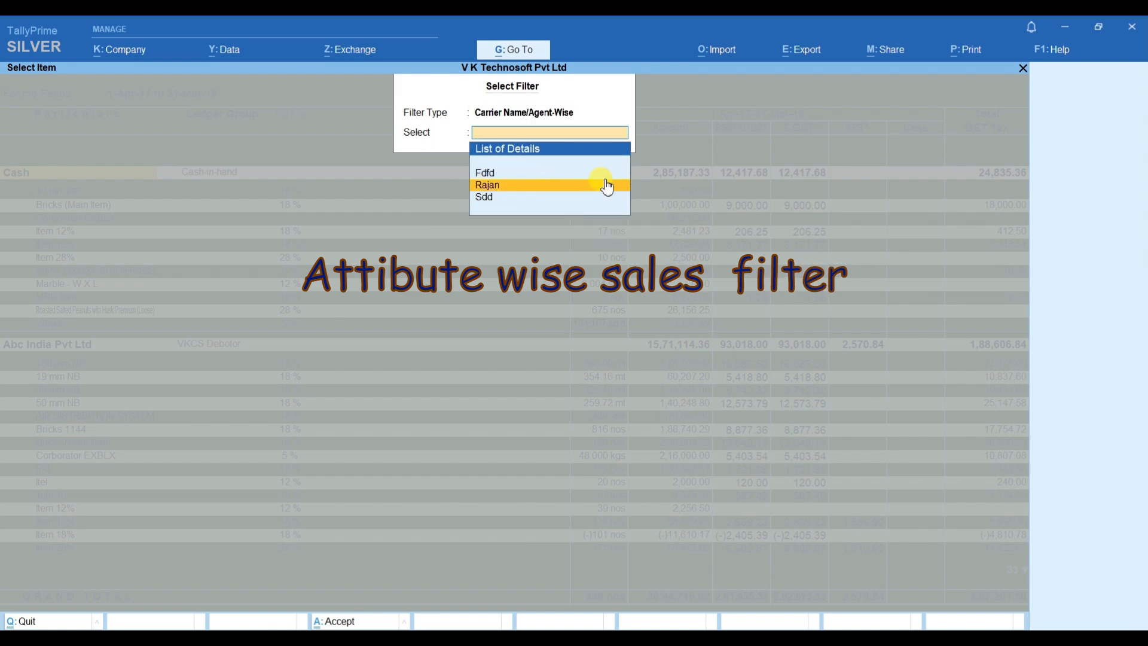
key("Return")
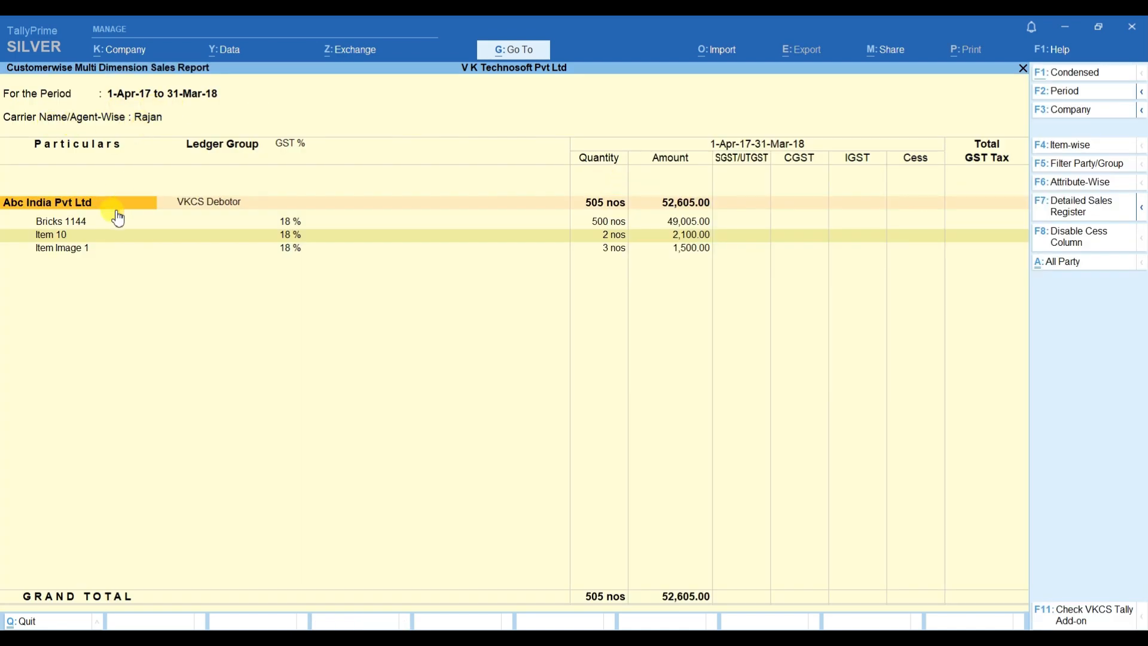
Drill down from Item 10 under Abc India Pvt Ltd through the ledger analysis to sales voucher 28
left_click(64, 237)
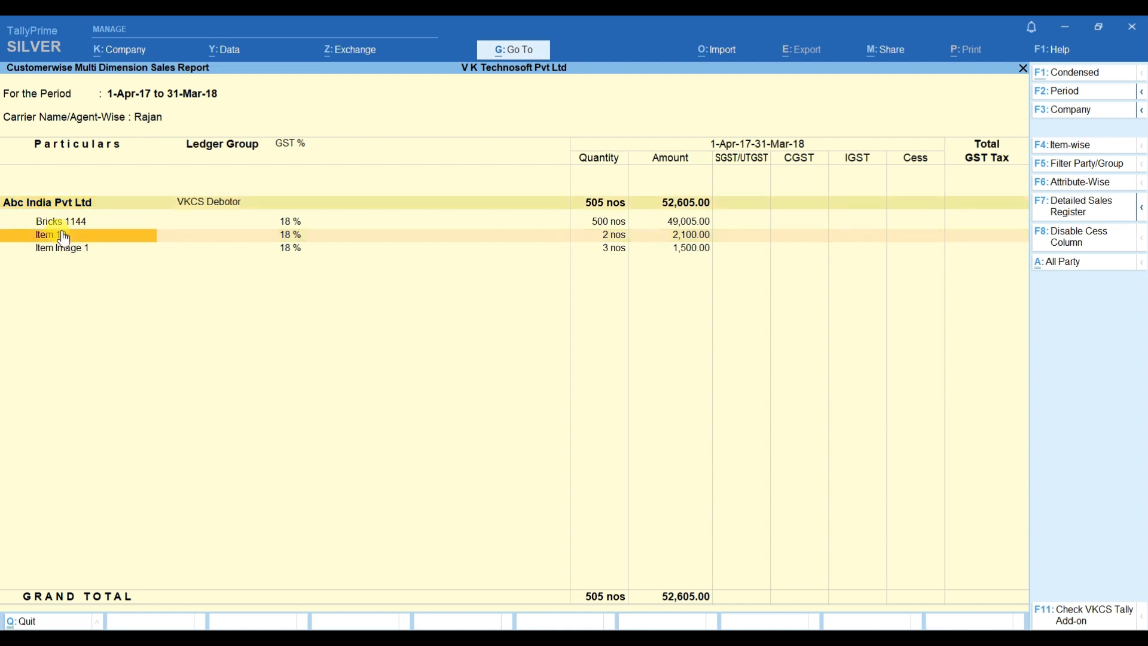
left_click(64, 237)
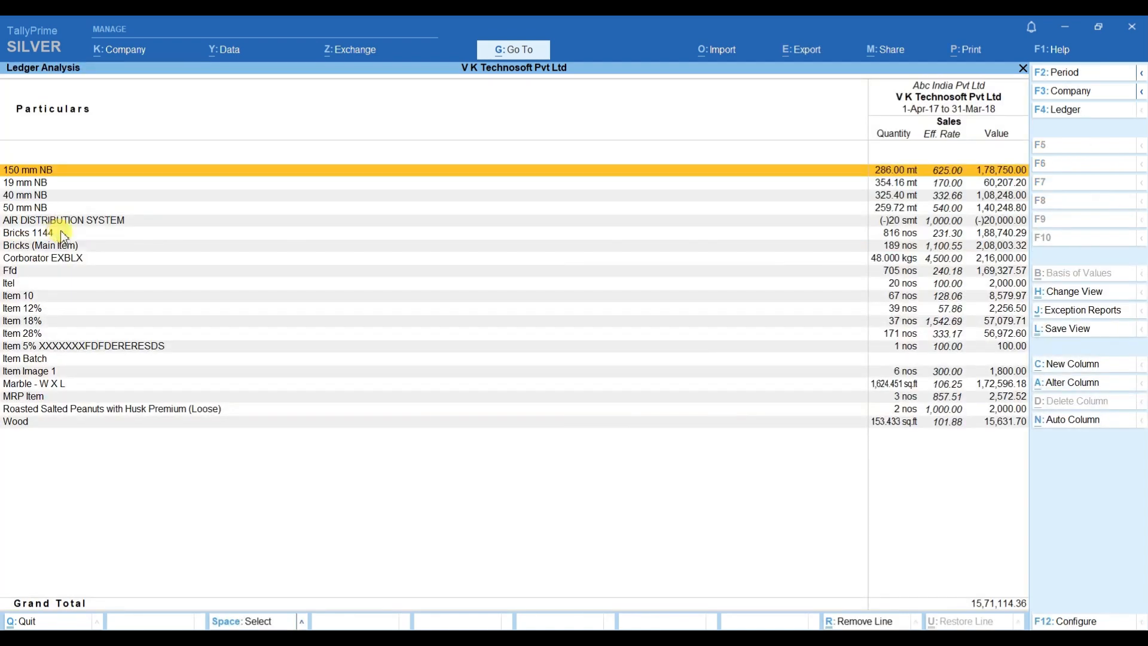
key("Return")
key("Down")
key("Return")
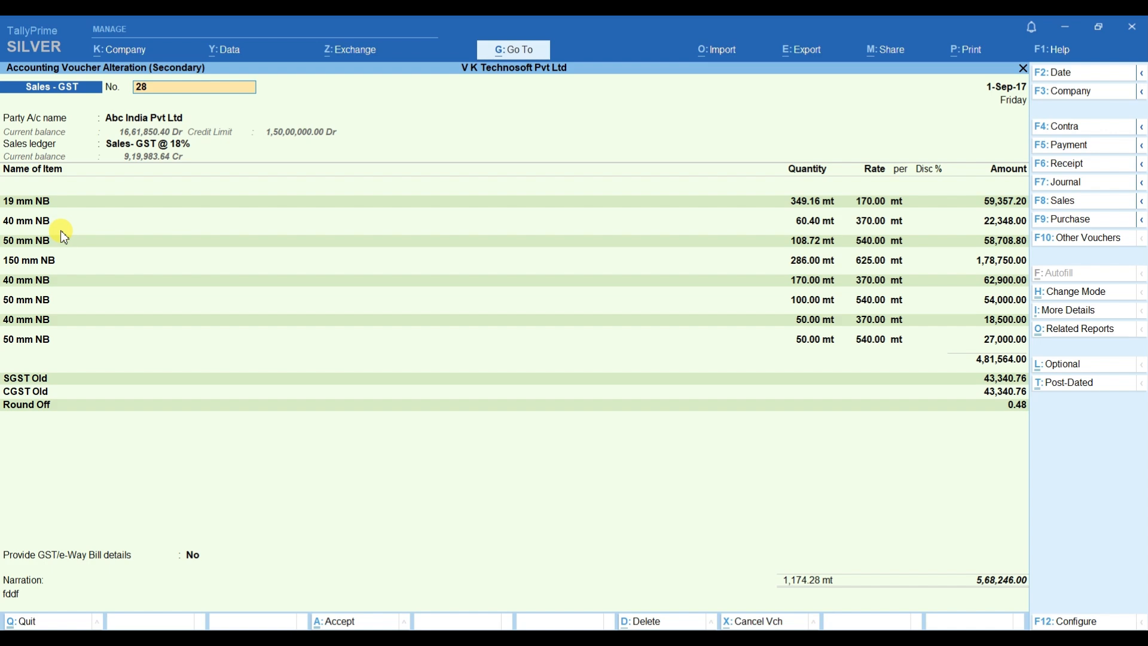
Bring up the dispatch details of the party in the sales voucher to check the transport attributes
key("Return")
key("Return")
key("Return")
key("Return")
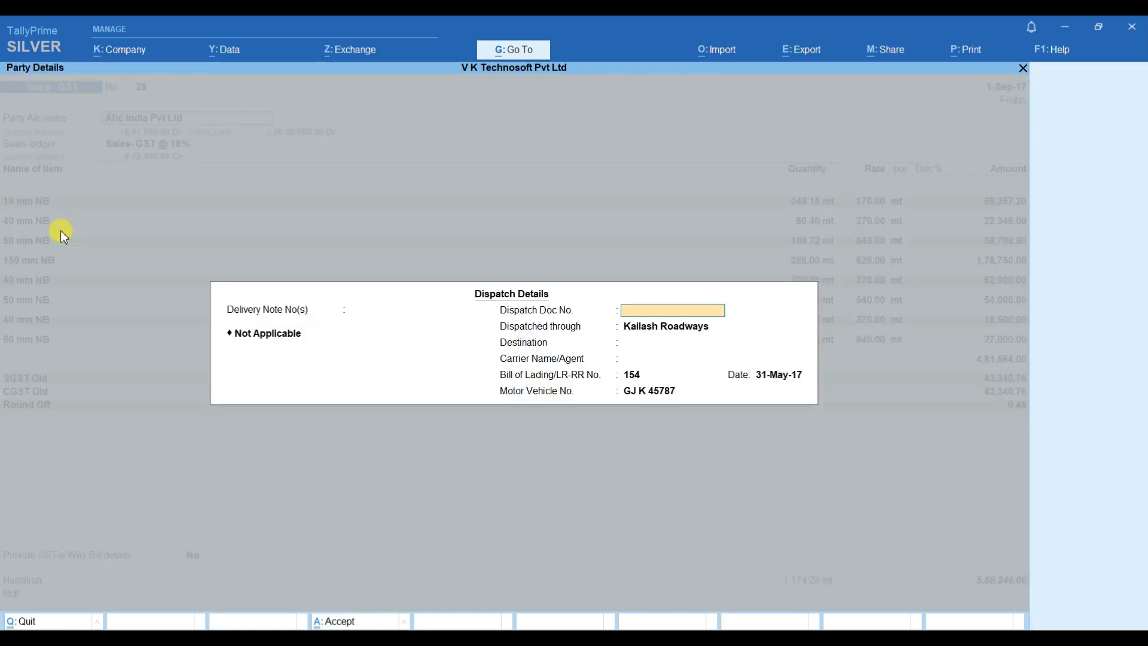
Quit the voucher and ledger analysis without saving, and reset the sales report to all parties
key("Escape")
key("Escape")
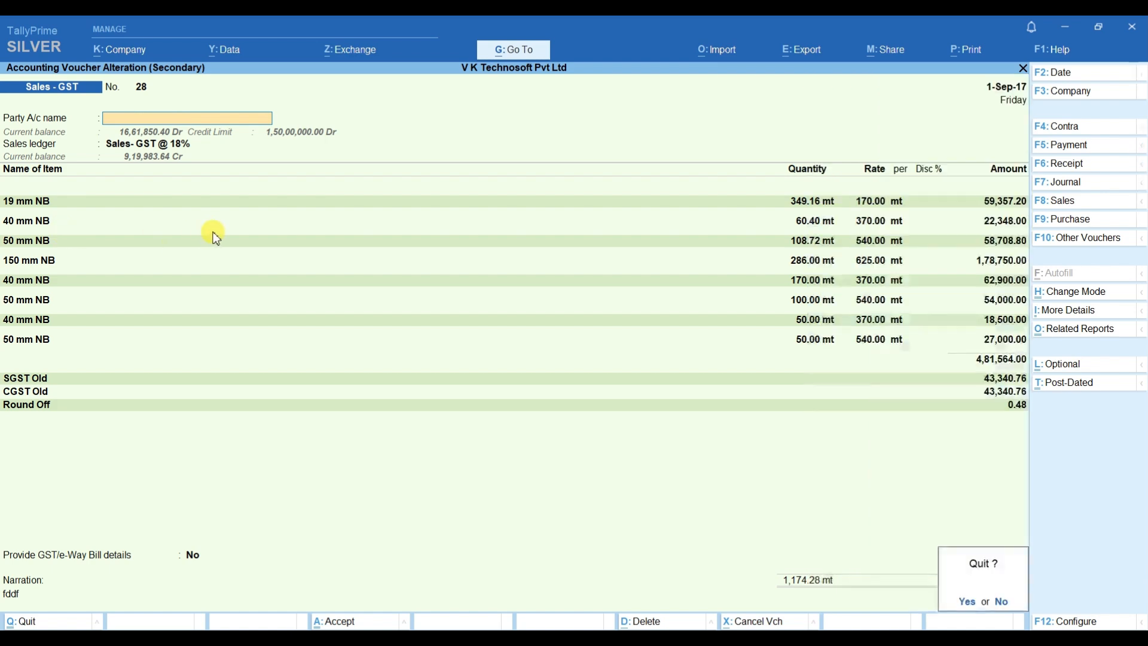
key("y")
key("Escape")
key("Escape")
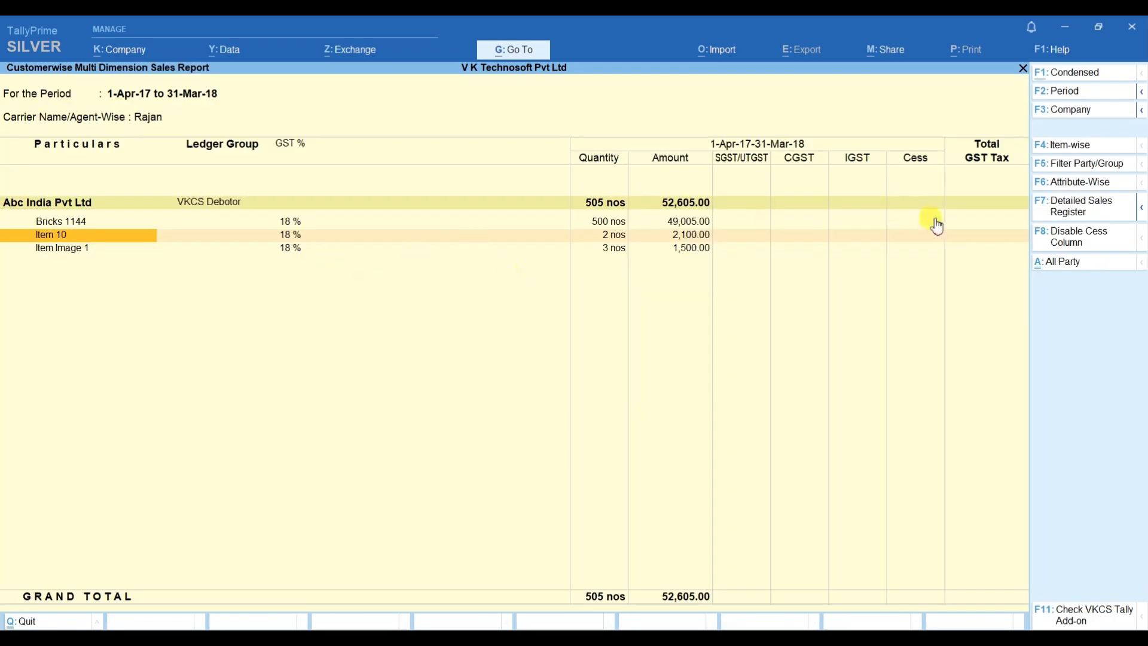
left_click(1057, 264)
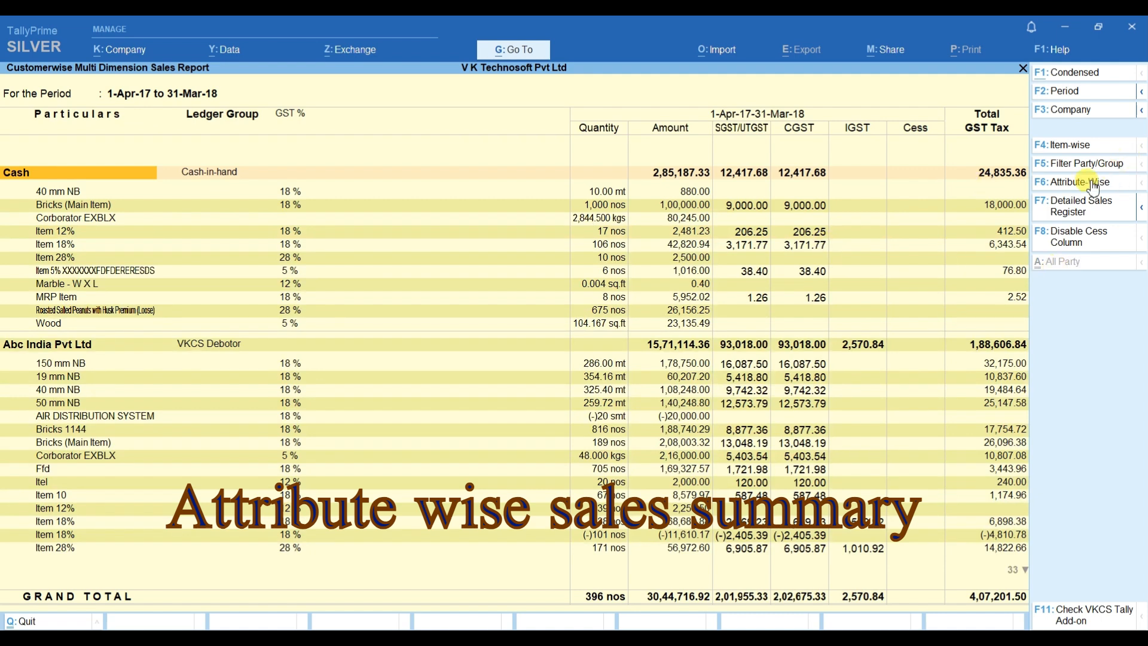
Filter the sales report by Carrier Name/Agent-Wise using the second carrier or agent, and open the filtered Detailed Sales Register
left_click(1082, 187)
key("Return")
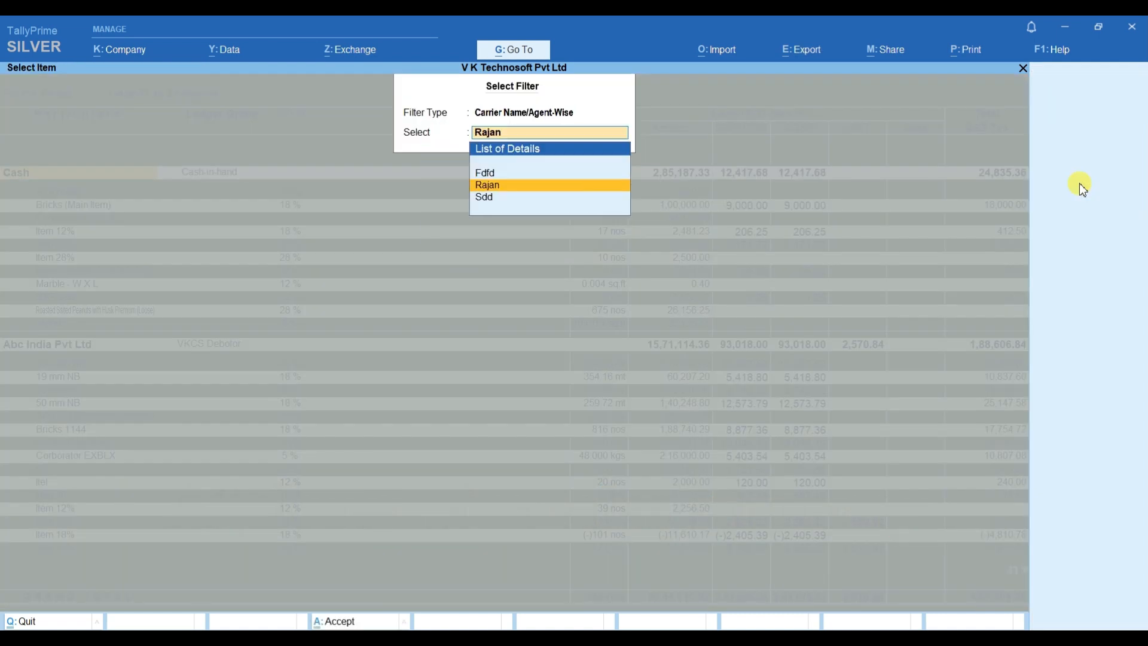
key("Return")
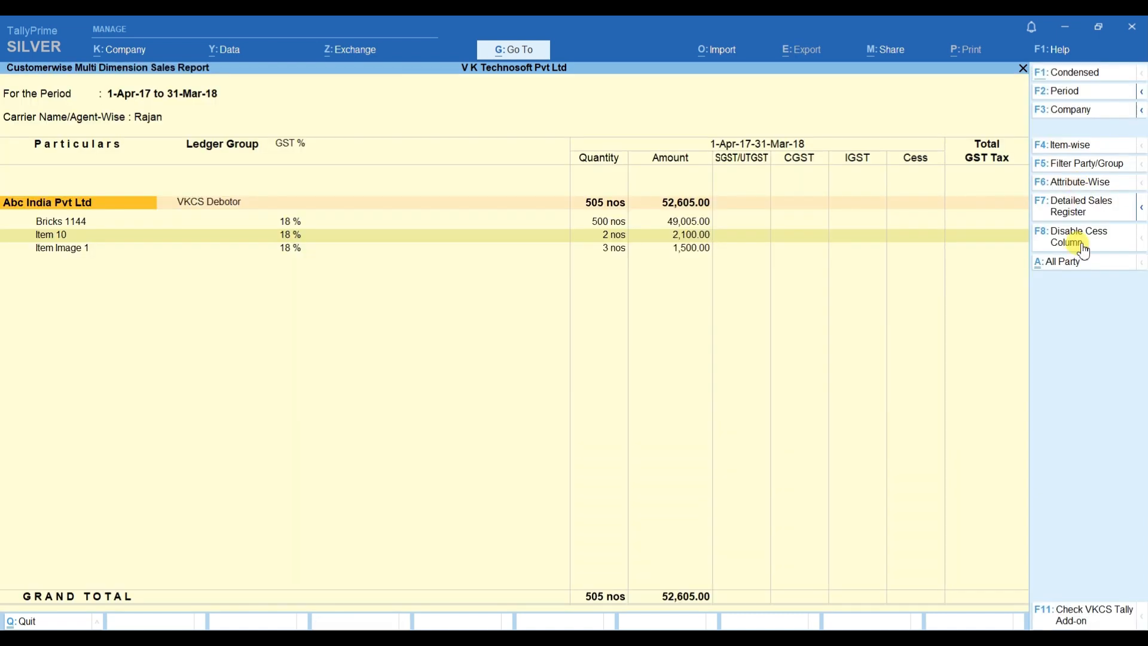
left_click(1067, 208)
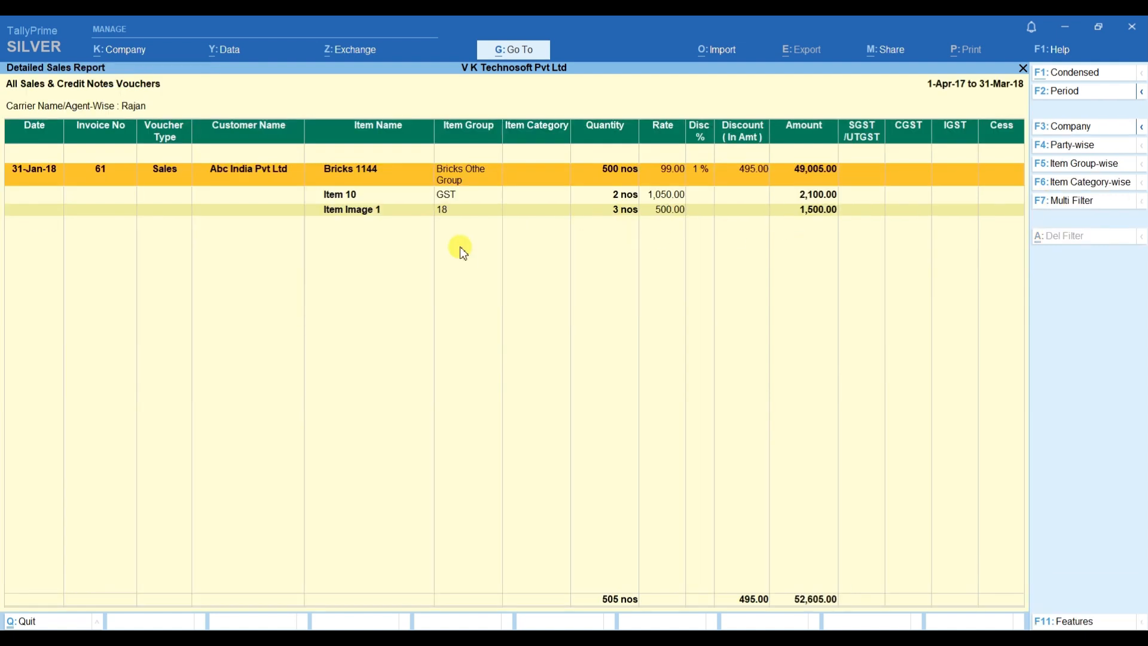
Open Abc India Pvt Ltd's sales voucher 61 from the detailed register and bring up its party details
key("Down")
key("Up")
key("Return")
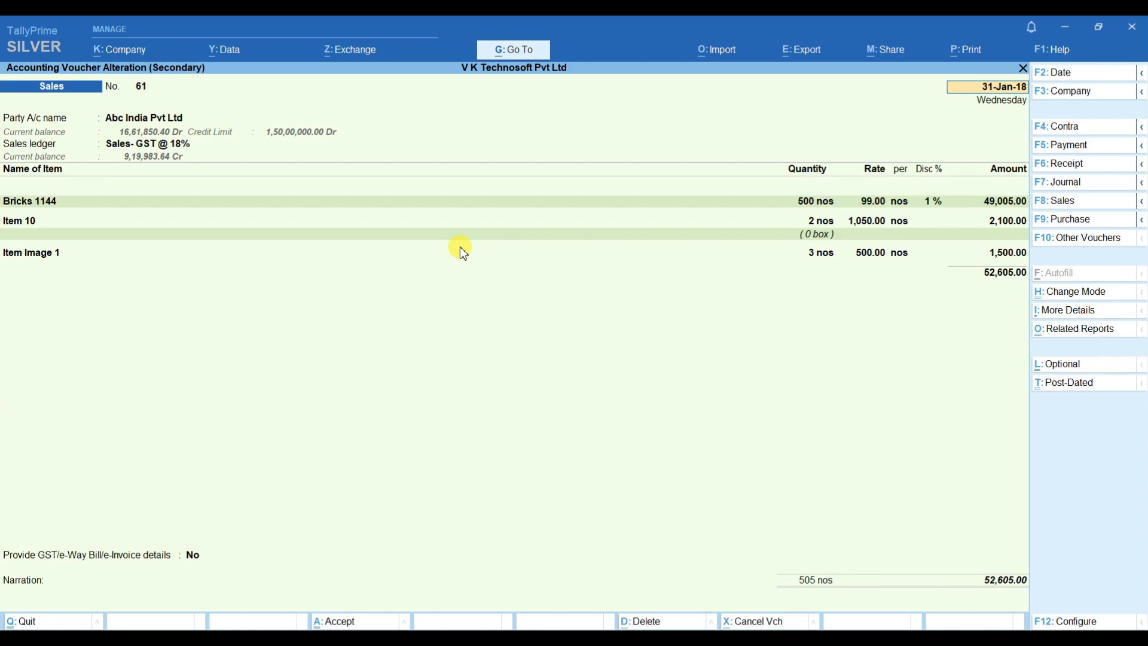
key("Return")
key("Return")
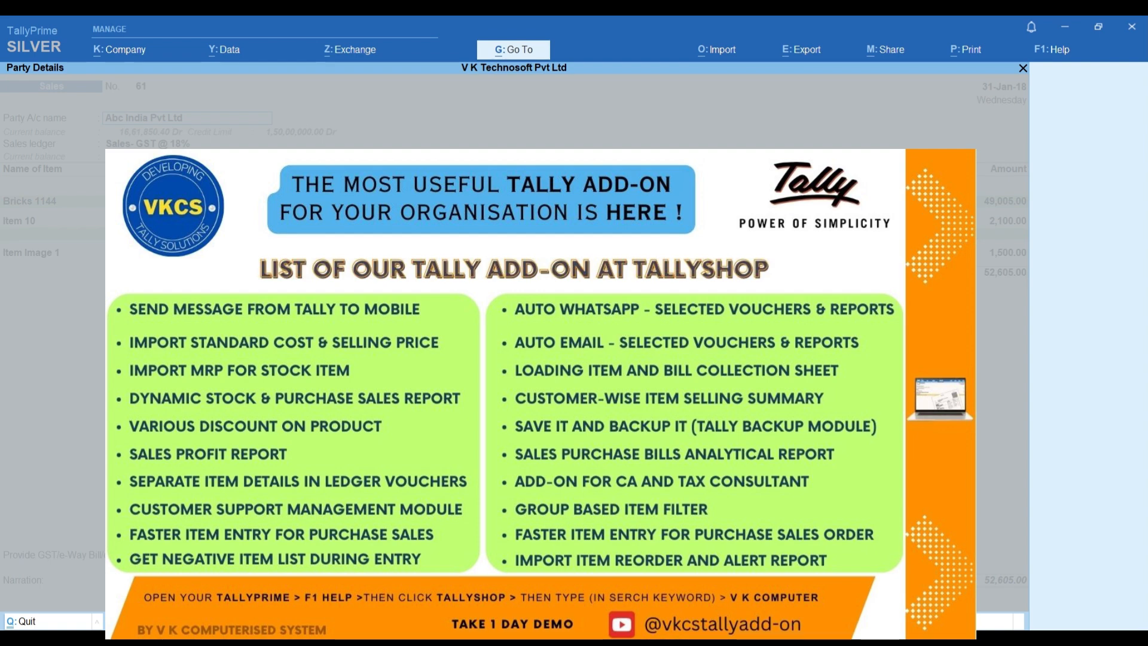
Quit the voucher without saving, leave the detailed register, and remove the carrier/agent filter to restore all parties
key("Escape")
key("Escape")
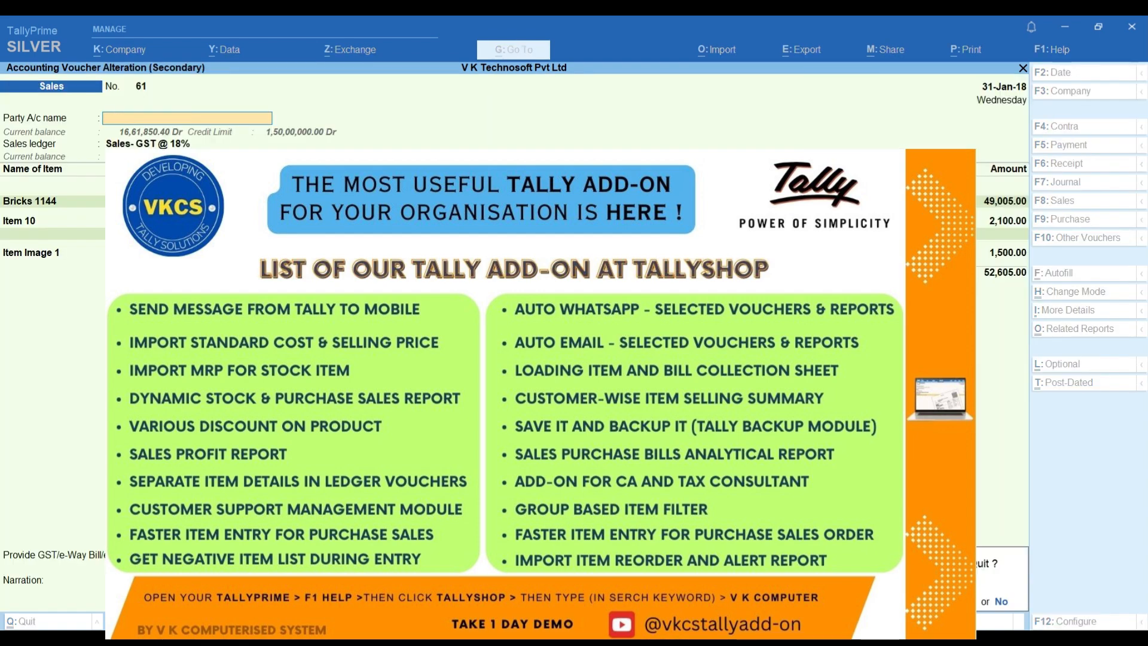
key("Return")
key("Escape")
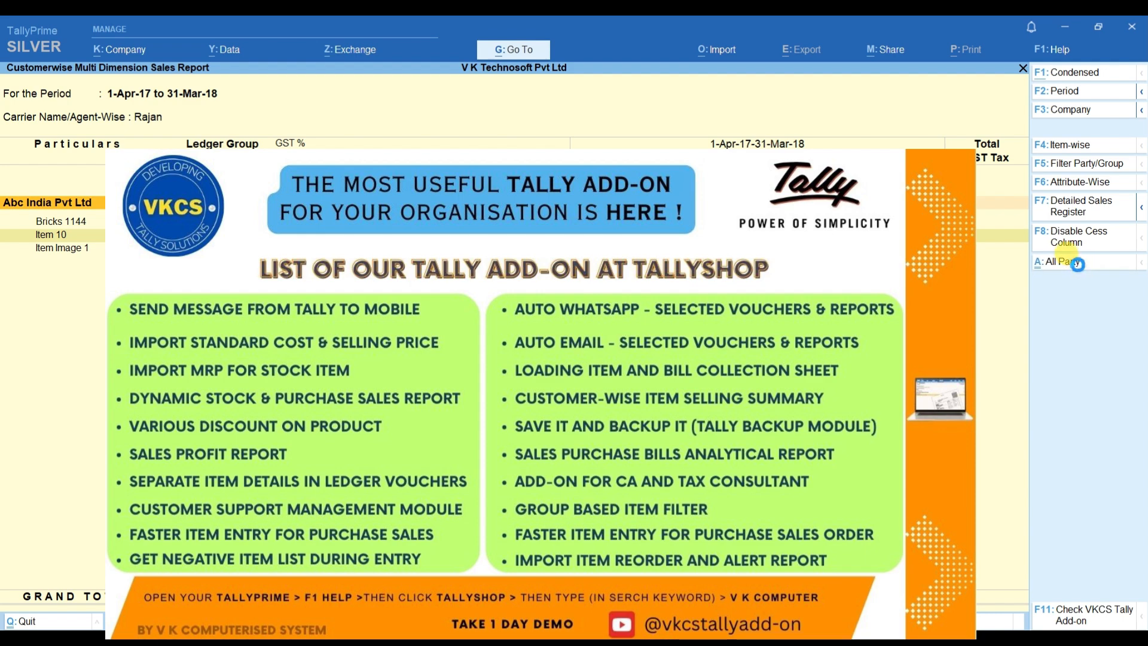
left_click(1076, 263)
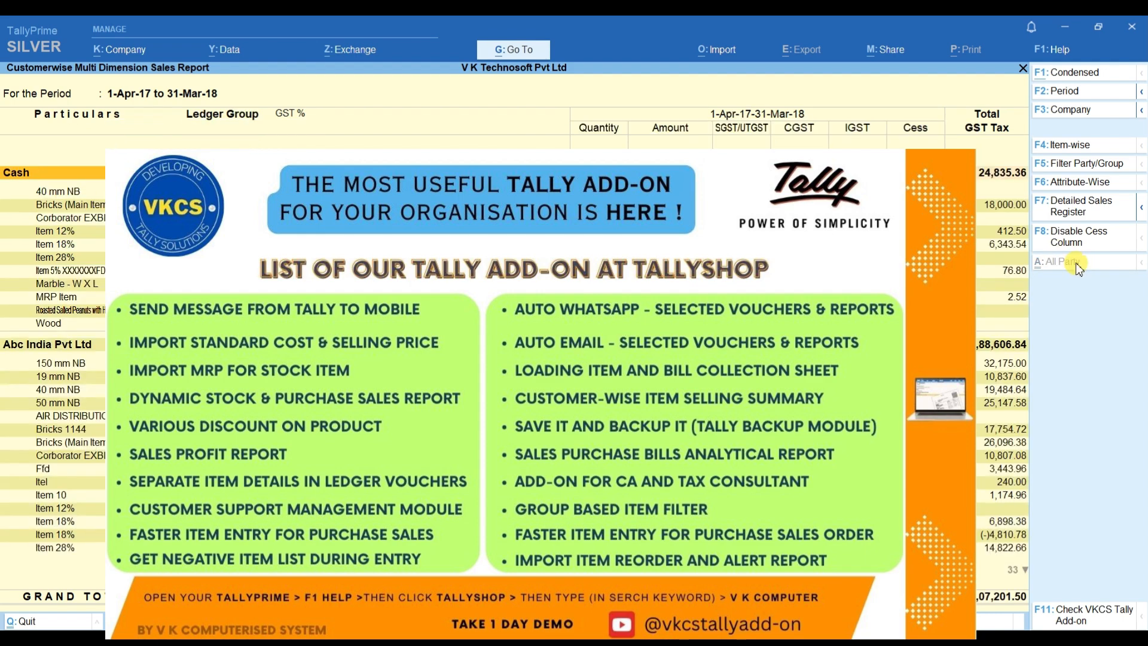
Open the Detailed Sales Register for all parties and browse down its first sales voucher entries
left_click(1070, 209)
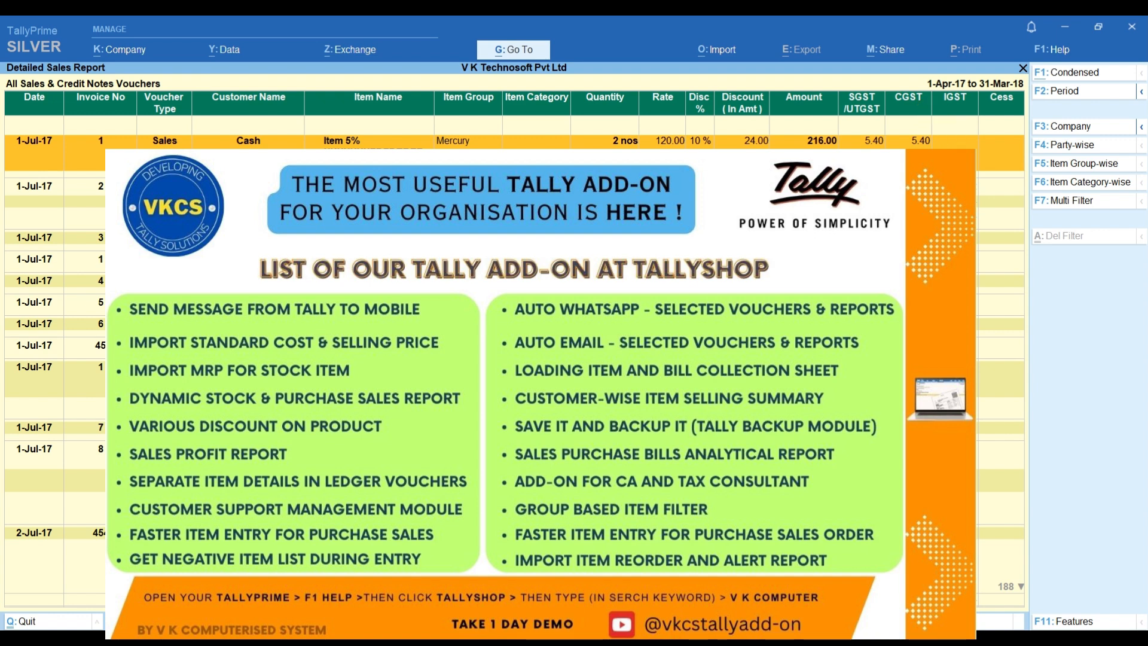
key("Down")
key("Down")
key("Down")
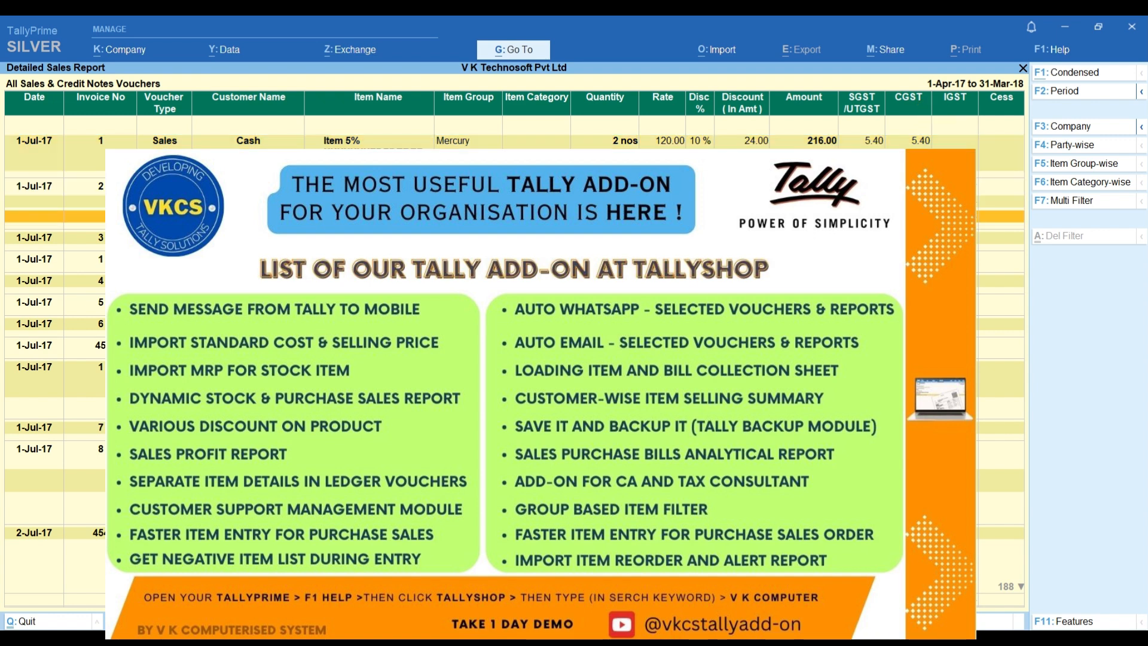